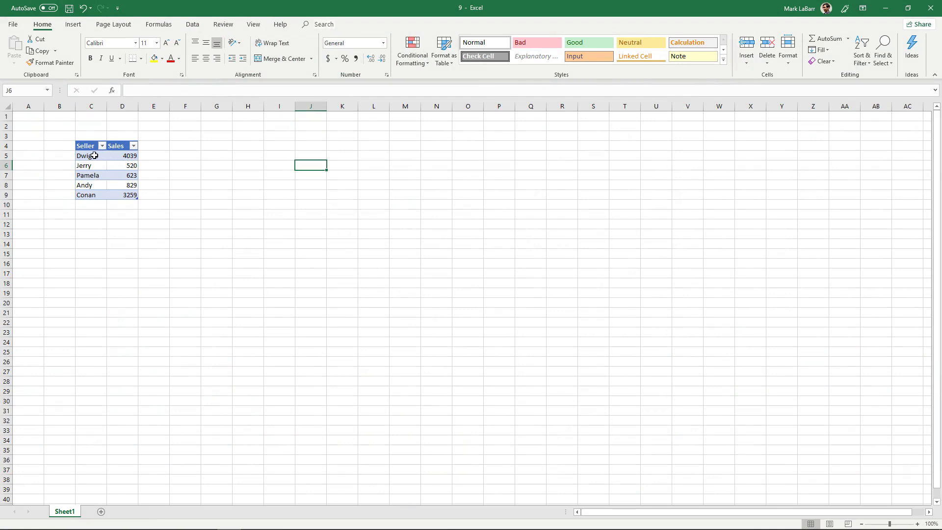
Select the seller table C4:D9 with headers and list the statistic chart types under Insert
{"action": "left_click_drag", "start_coordinate": [95, 156], "coordinate": [116, 200]}
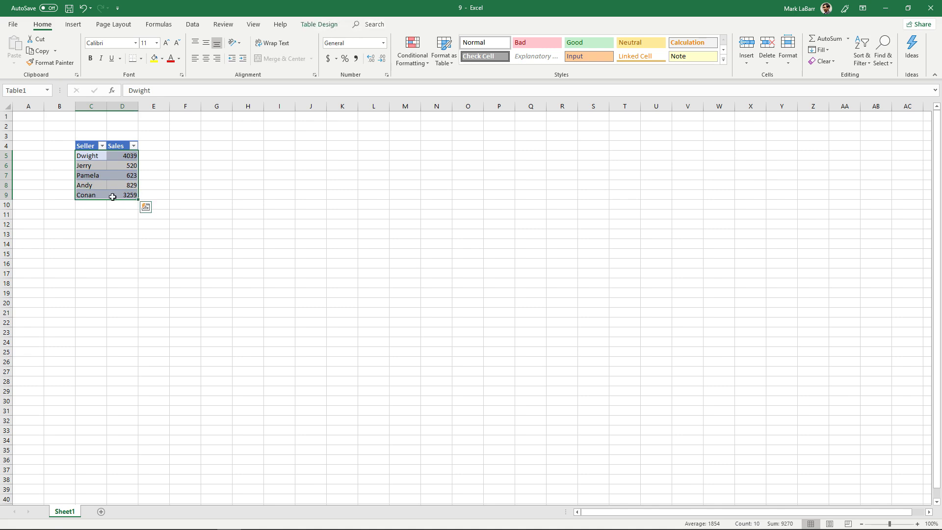
{"action": "left_click_drag", "start_coordinate": [91, 146], "coordinate": [120, 196]}
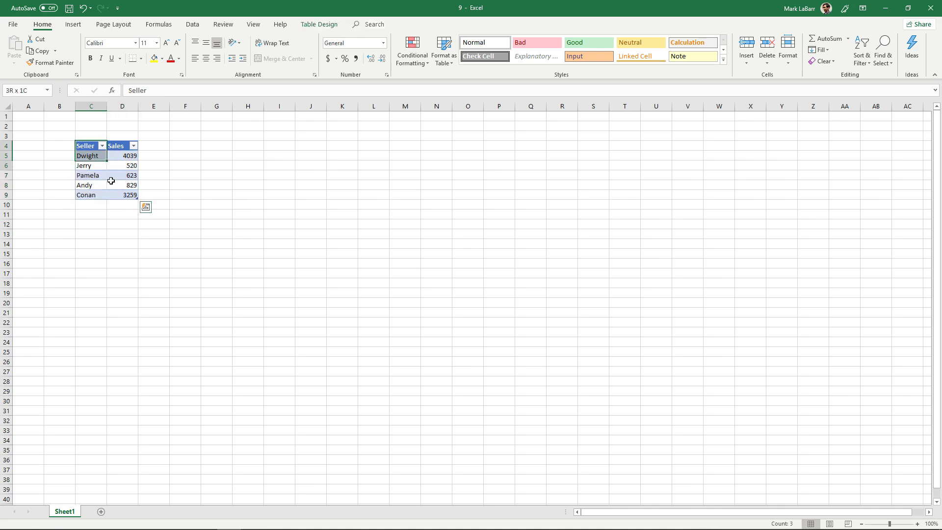
{"action": "left_click", "coordinate": [73, 25]}
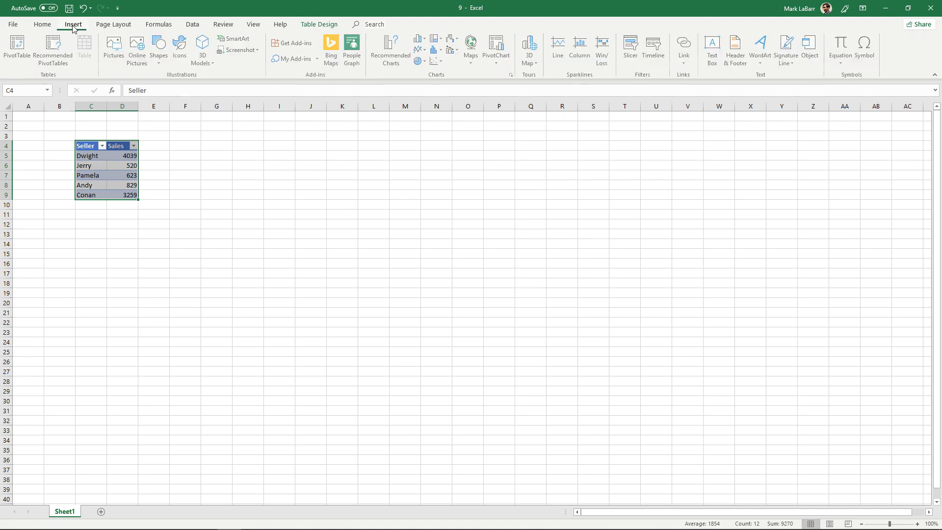
{"action": "left_click", "coordinate": [437, 51]}
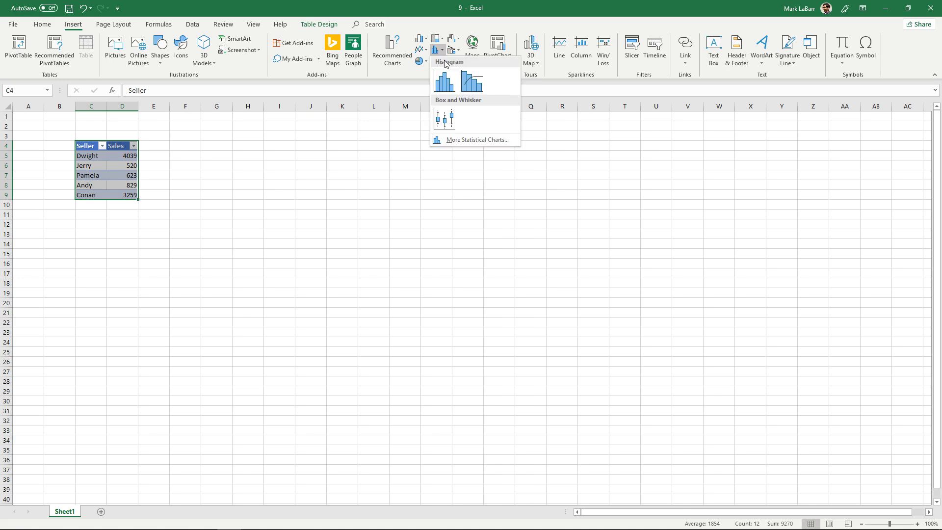
Insert a Pareto chart of the seller sales and nudge it up and left
{"action": "left_click", "coordinate": [476, 82]}
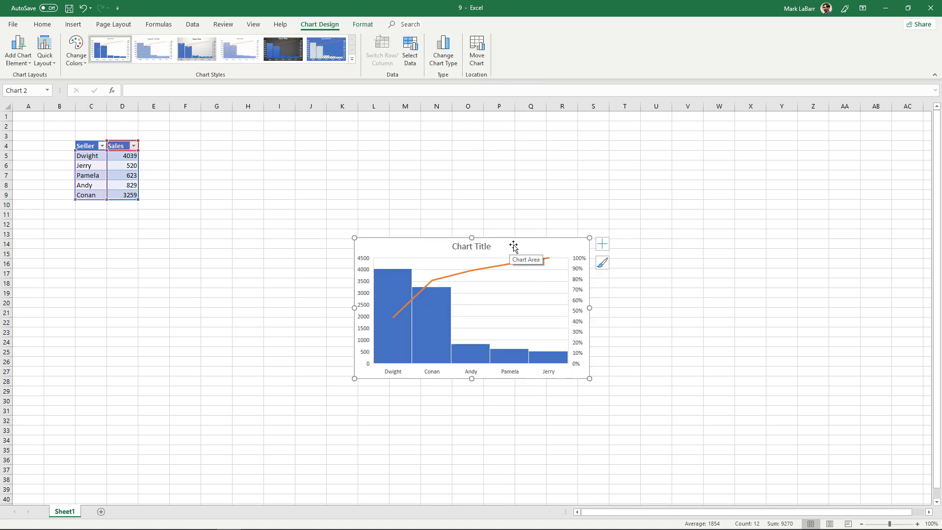
{"action": "left_click_drag", "start_coordinate": [511, 246], "coordinate": [437, 194]}
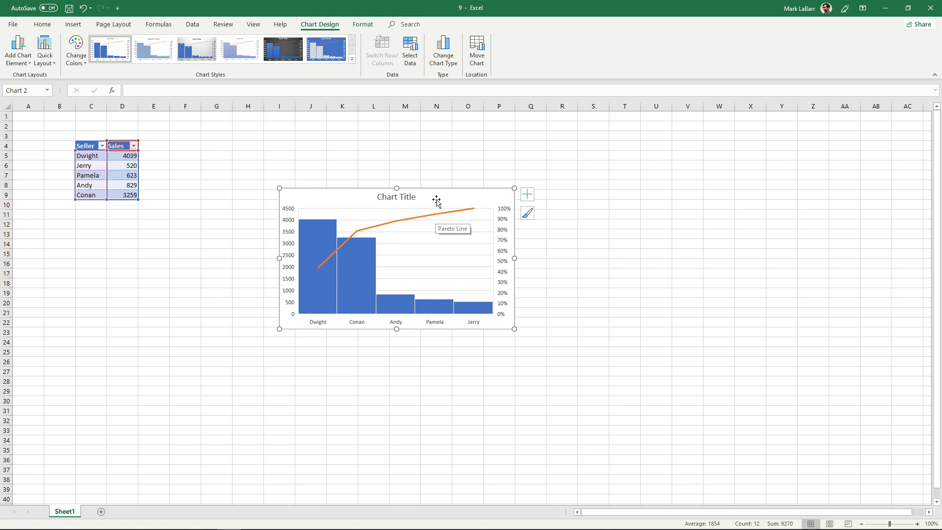
Keep the plain white chart style after trying a dark one and title the chart 'Sales'
{"action": "left_click_drag", "start_coordinate": [438, 194], "coordinate": [461, 185]}
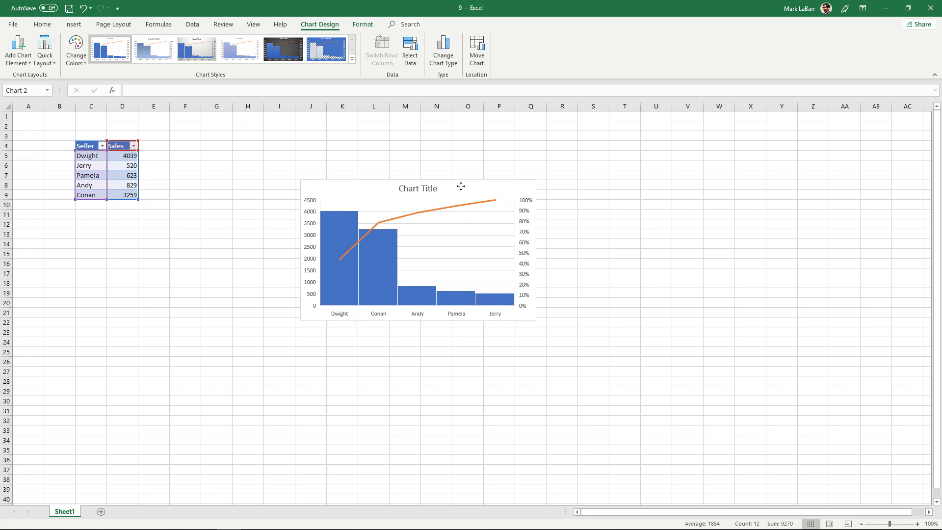
{"action": "left_click", "coordinate": [282, 50]}
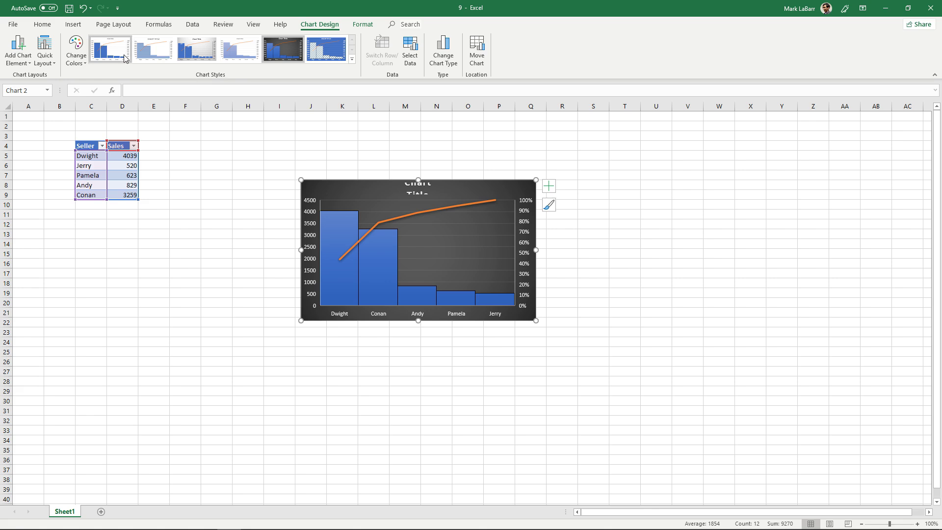
{"action": "left_click", "coordinate": [111, 50]}
{"action": "double_click", "coordinate": [429, 188]}
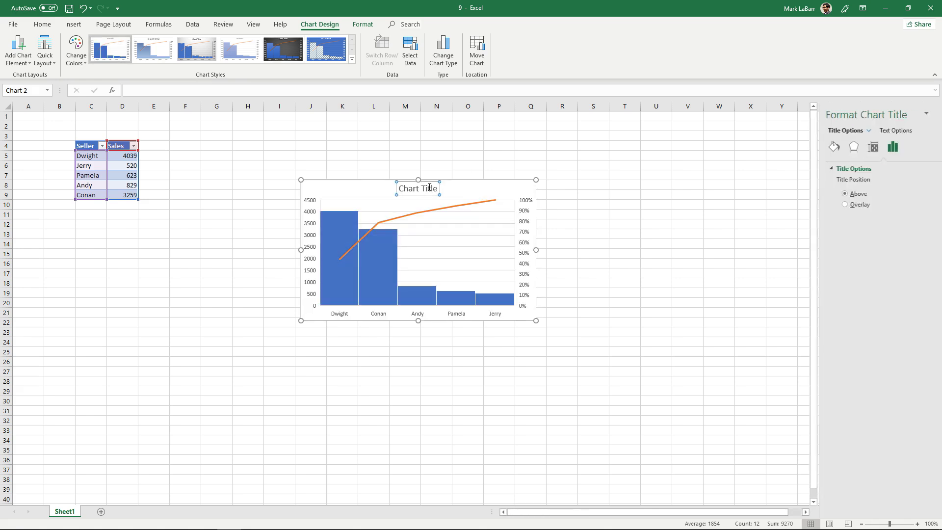
{"action": "type", "text": "Sa"}
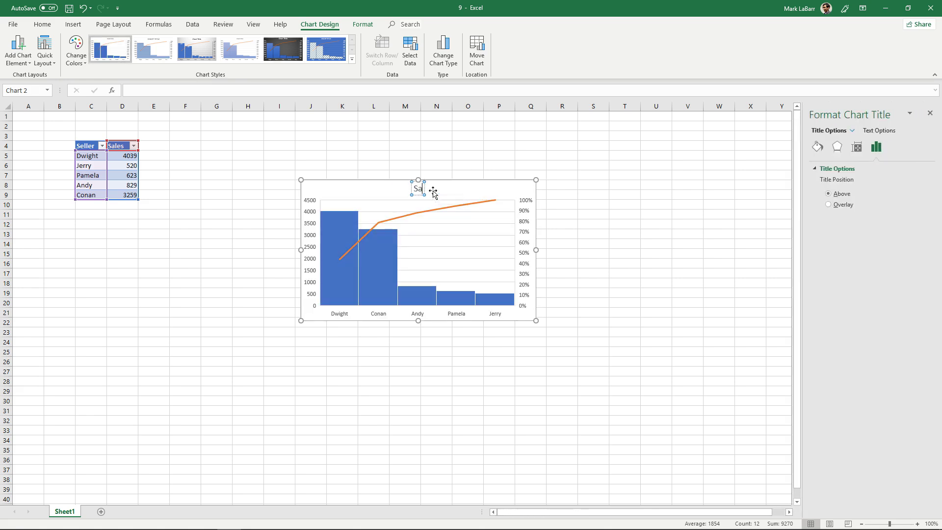
{"action": "type", "text": "les"}
{"action": "left_click", "coordinate": [437, 185]}
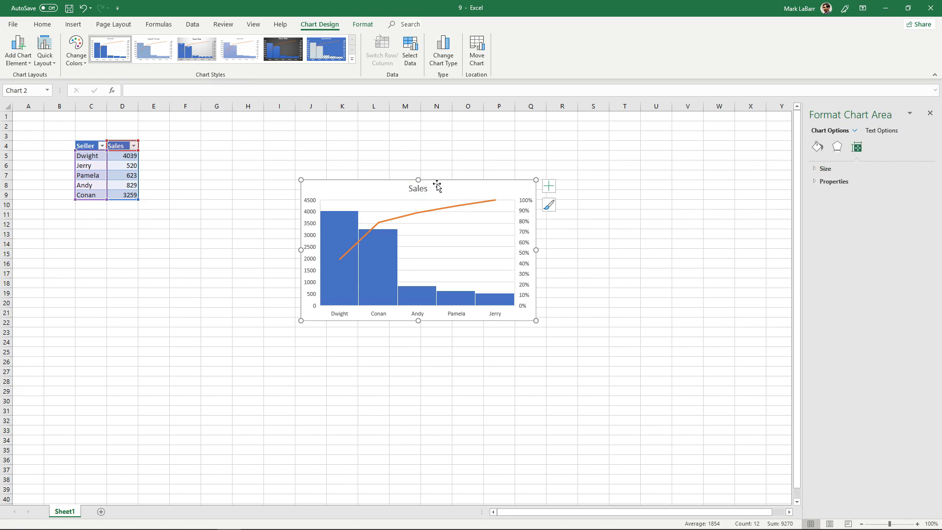
Apply the Colorful palette giving orange bars and a yellow Pareto line
{"action": "left_click", "coordinate": [77, 51]}
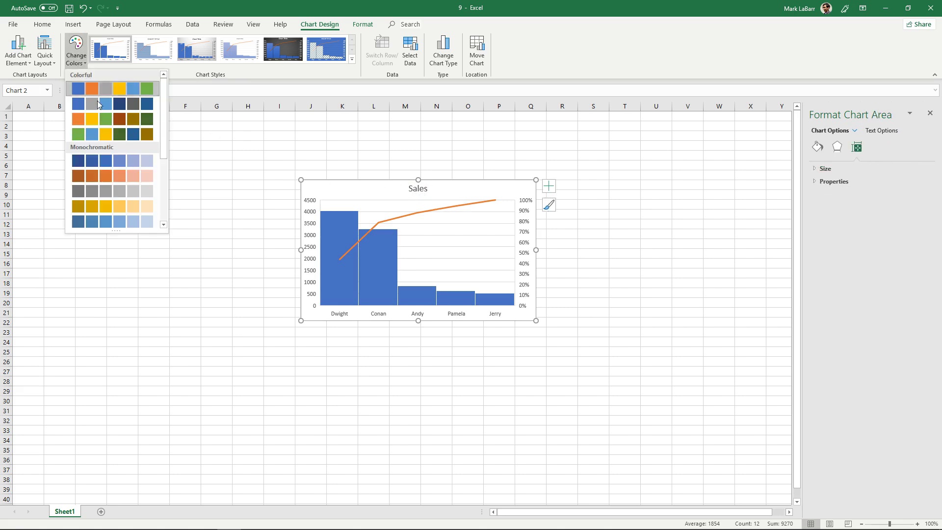
{"action": "left_click", "coordinate": [108, 128]}
{"action": "left_click_drag", "start_coordinate": [481, 190], "coordinate": [488, 191]}
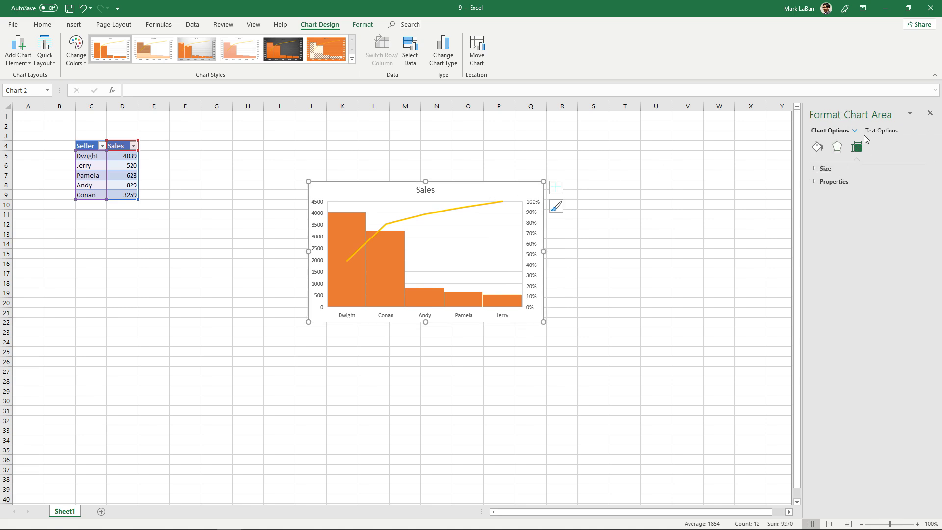
Review the chart's size settings and the Pareto Line's fill and line options in the Format pane
{"action": "left_click", "coordinate": [836, 169]}
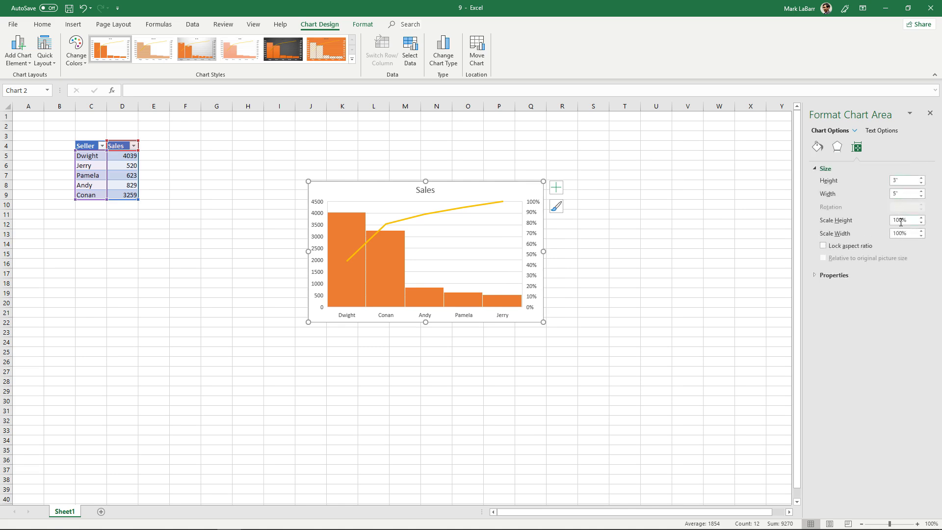
{"action": "left_click", "coordinate": [855, 132]}
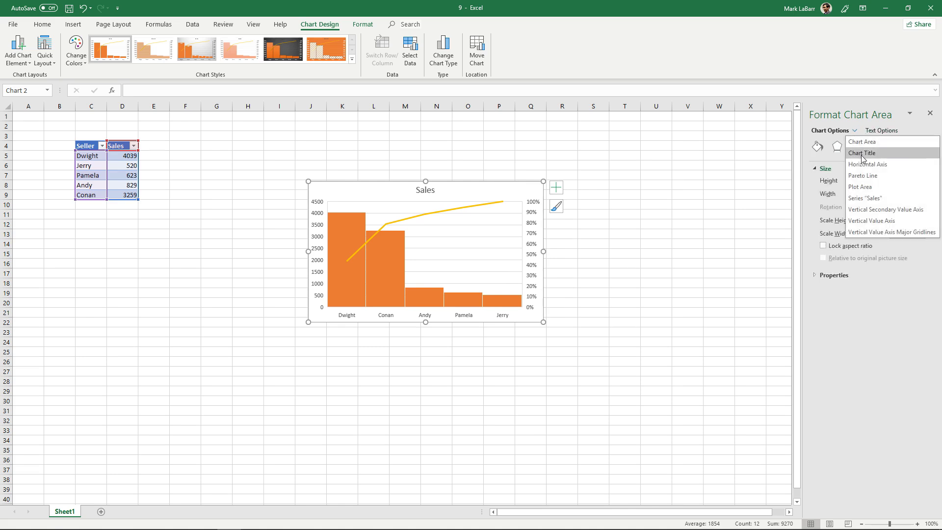
{"action": "left_click", "coordinate": [865, 176]}
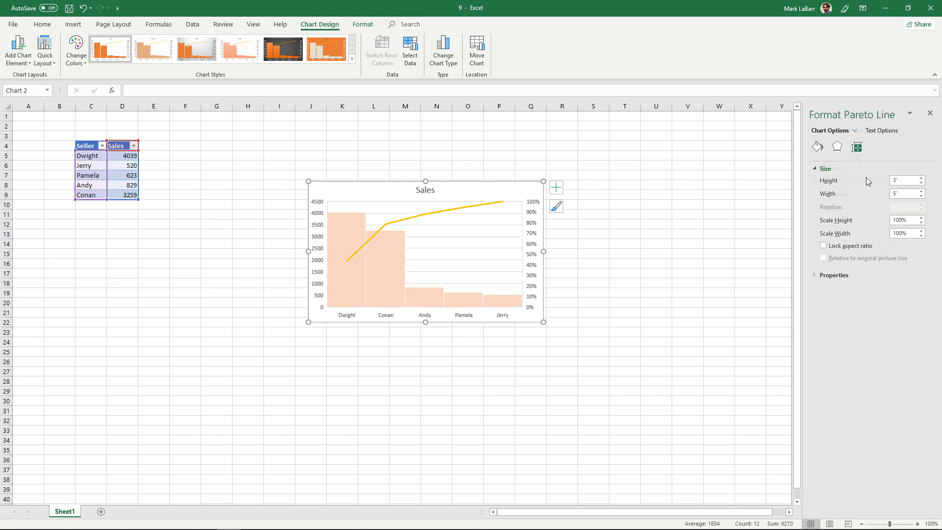
{"action": "left_click", "coordinate": [817, 146]}
View the vertical value axis settings, then move the chart down and left below the table
{"action": "left_click", "coordinate": [871, 130]}
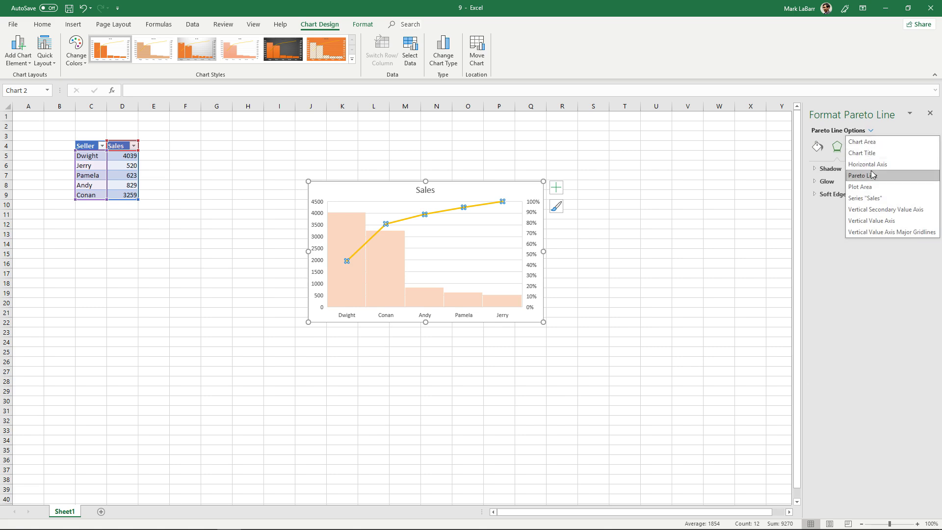
{"action": "left_click", "coordinate": [876, 221]}
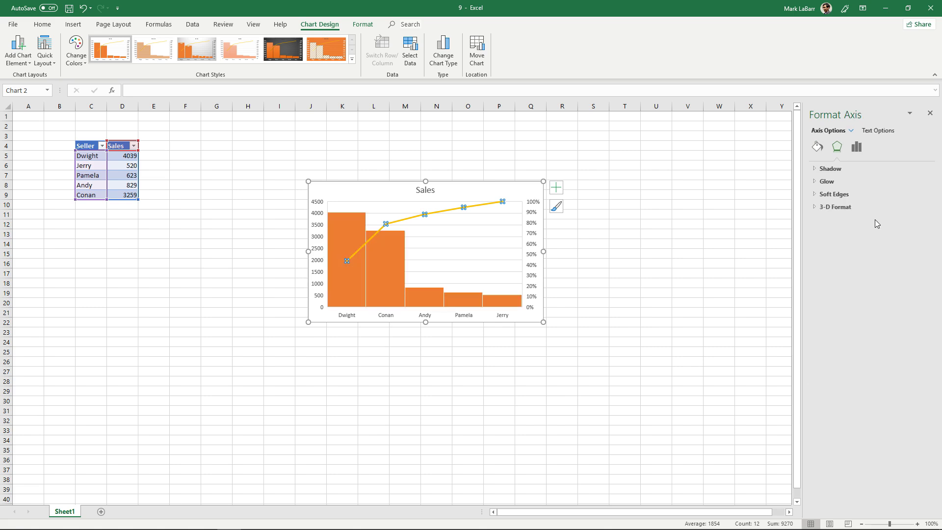
{"action": "left_click", "coordinate": [851, 149]}
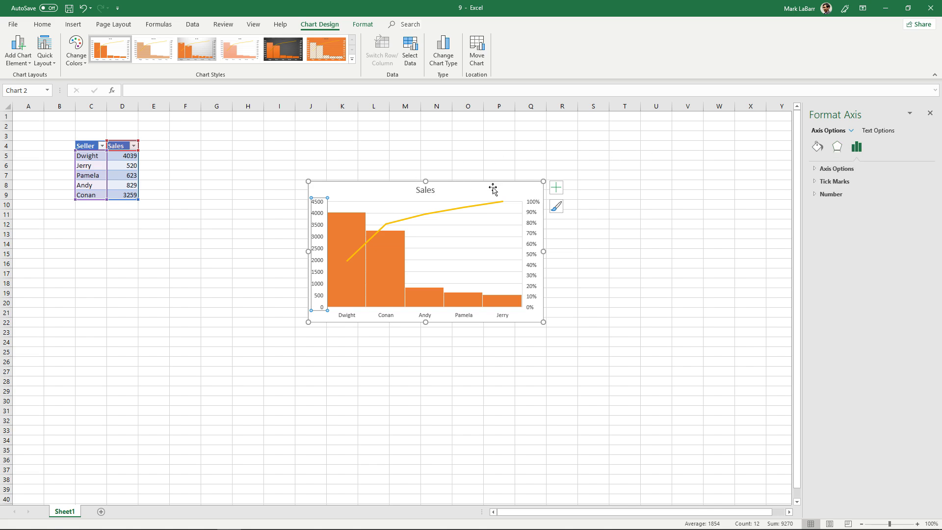
{"action": "mouse_move", "coordinate": [483, 187]}
{"action": "left_mouse_down"}
{"action": "mouse_move", "coordinate": [358, 231]}
{"action": "mouse_move", "coordinate": [365, 228]}
{"action": "left_mouse_up"}
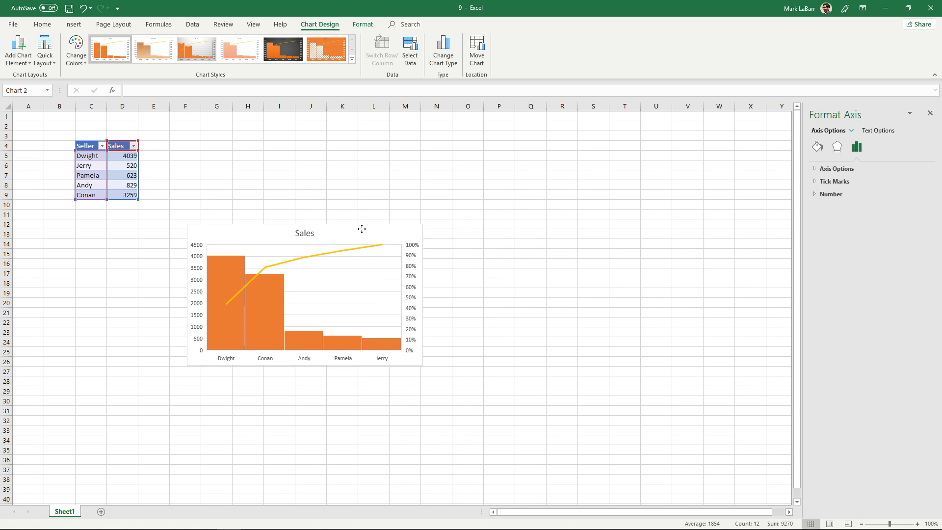